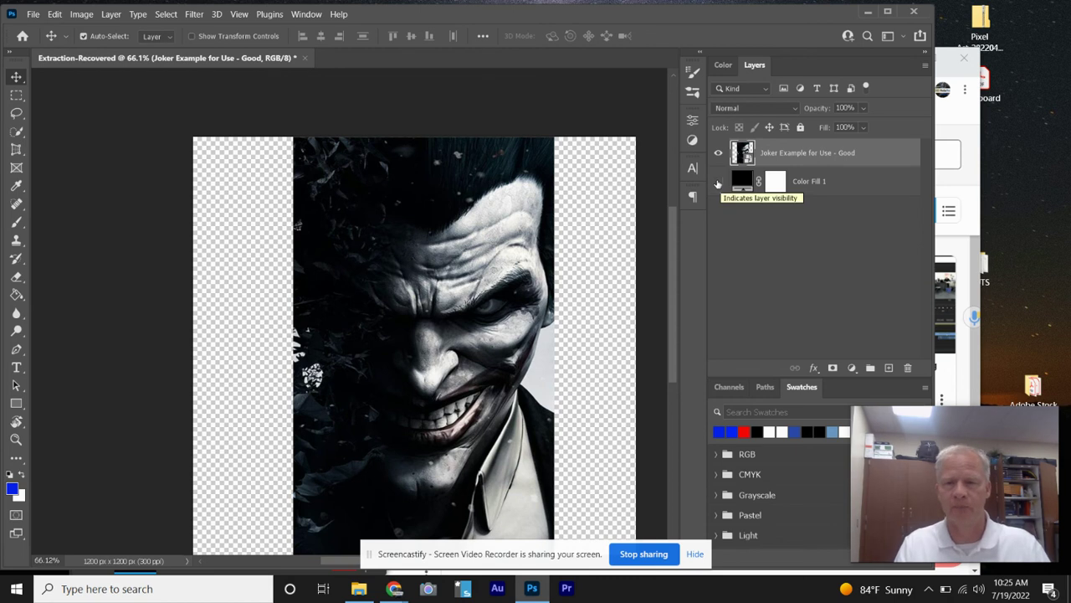
# Make the black Color Fill 1 layer visible, then zoom in on the Joker's mouth.
pyautogui.click(717, 182)
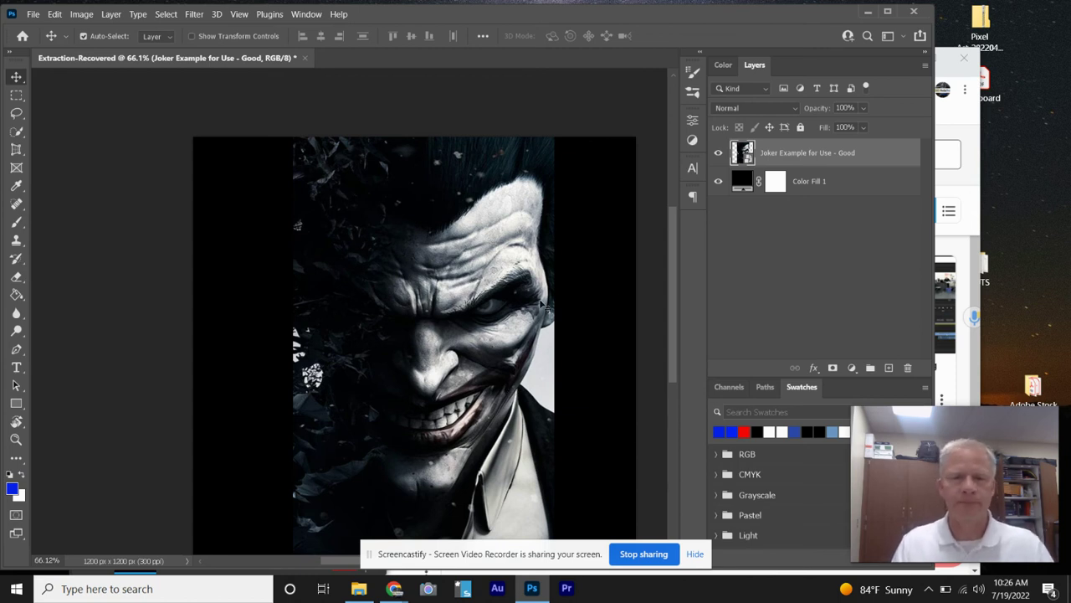
pyautogui.scroll(3, 472, 376)
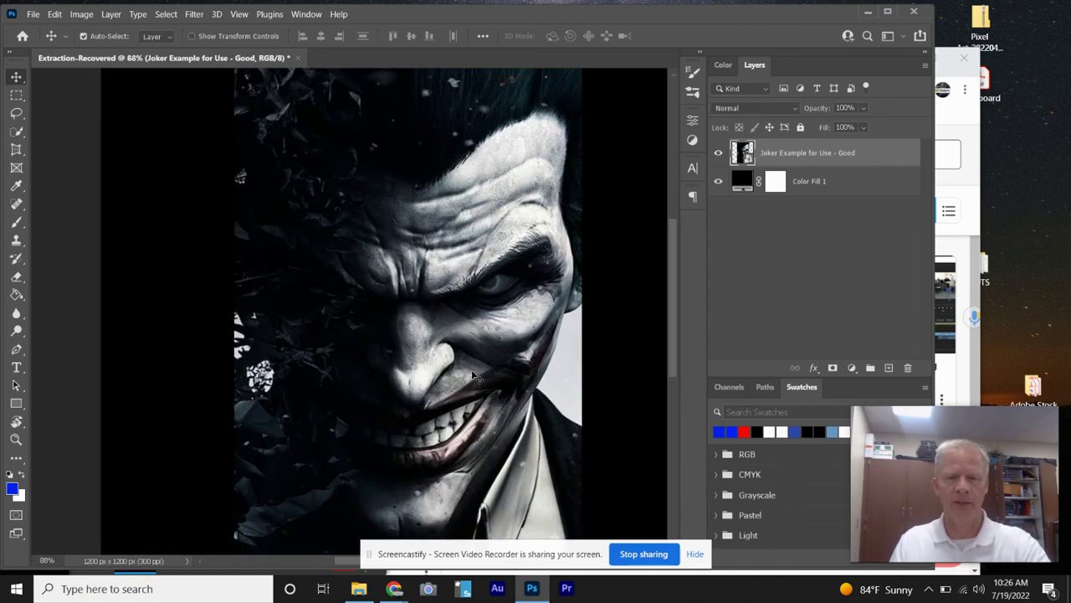
pyautogui.scroll(3, 472, 376)
pyautogui.scroll(3, 472, 377)
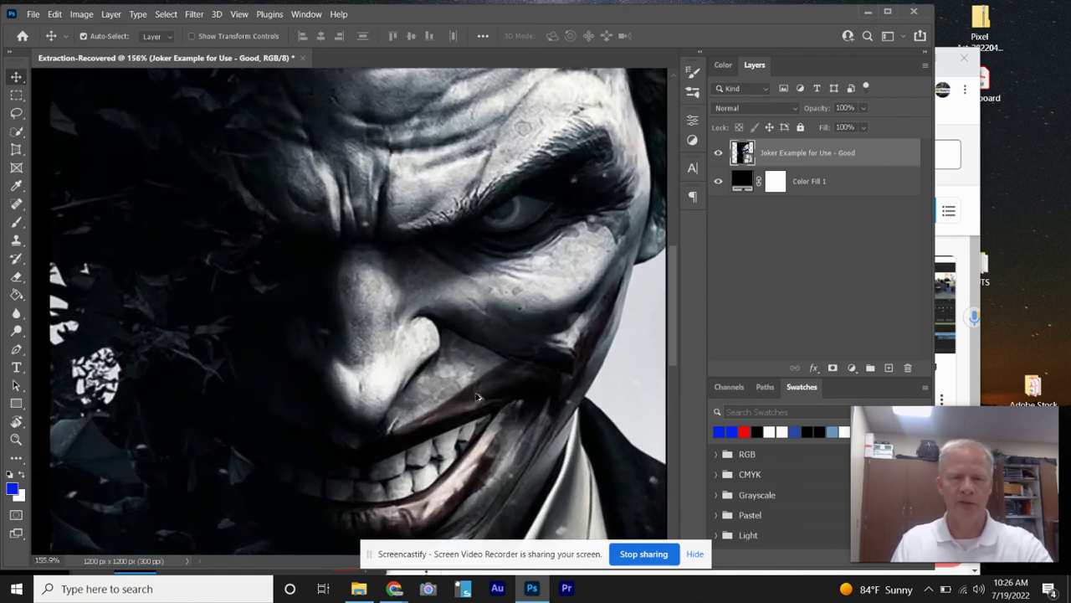
pyautogui.moveTo(676, 297); pyautogui.dragTo(673, 324)
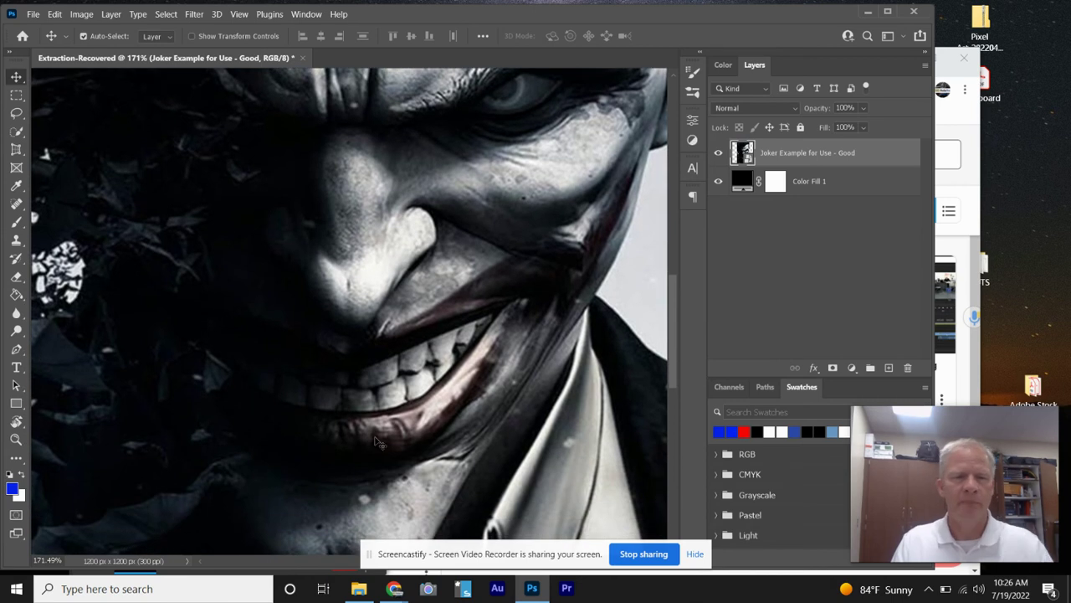
# Choose the Brush tool and set the foreground colour to bright green in the Color panel.
pyautogui.click(19, 224)
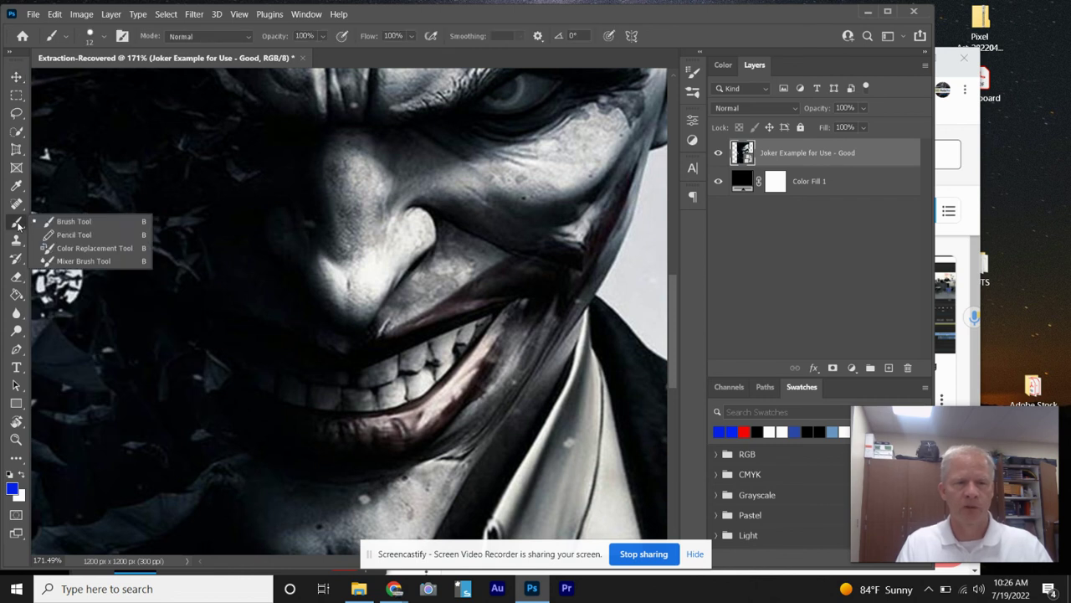
pyautogui.click(60, 222)
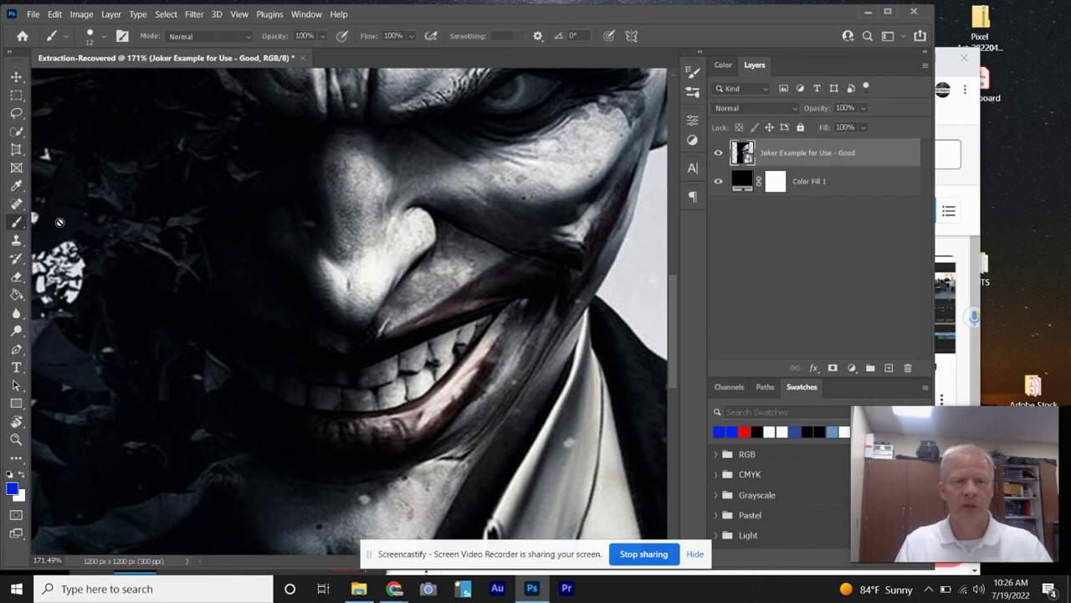
pyautogui.click(724, 66)
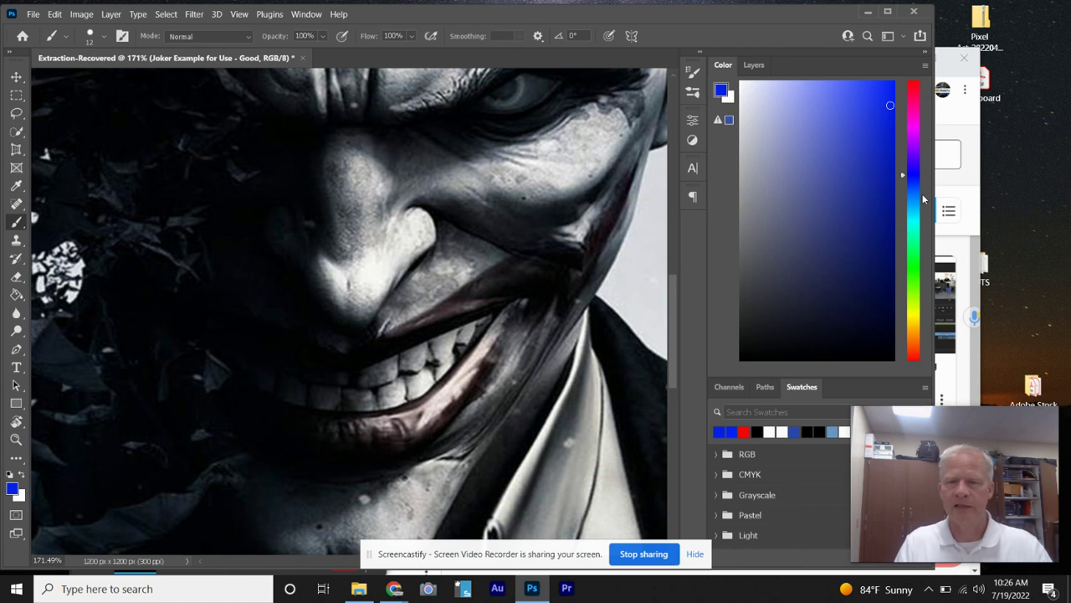
pyautogui.click(914, 274)
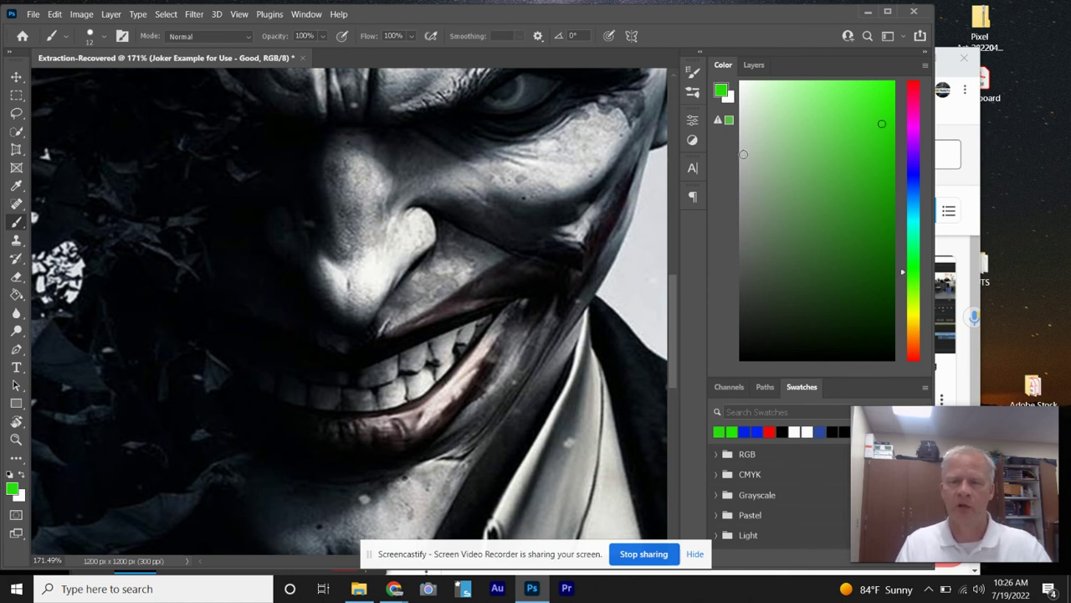
pyautogui.click(754, 65)
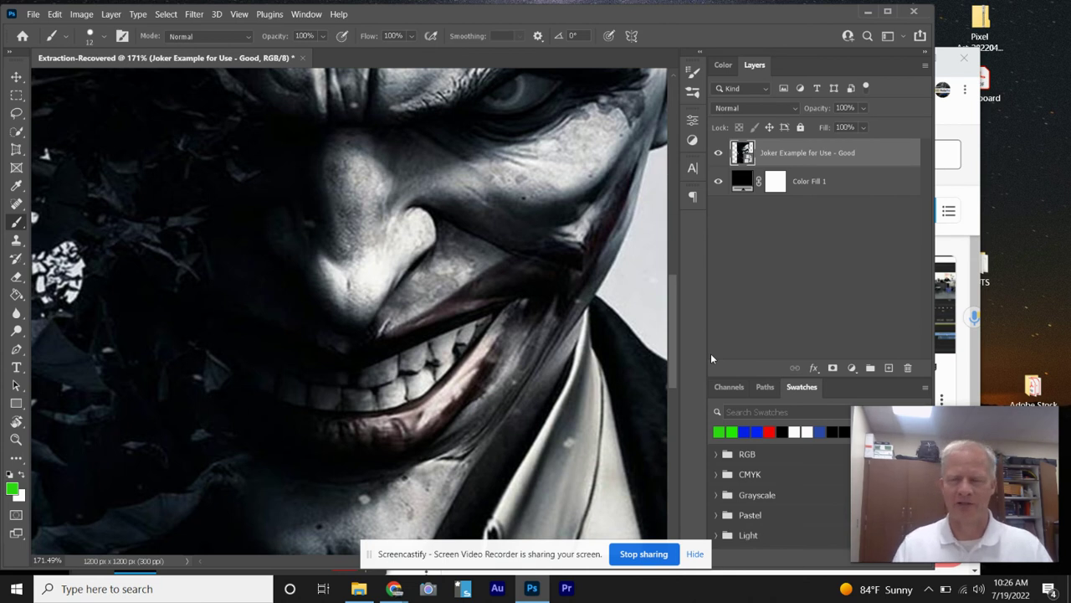
# Create a new layer, rename it 'Lips' and select it.
pyautogui.click(889, 368)
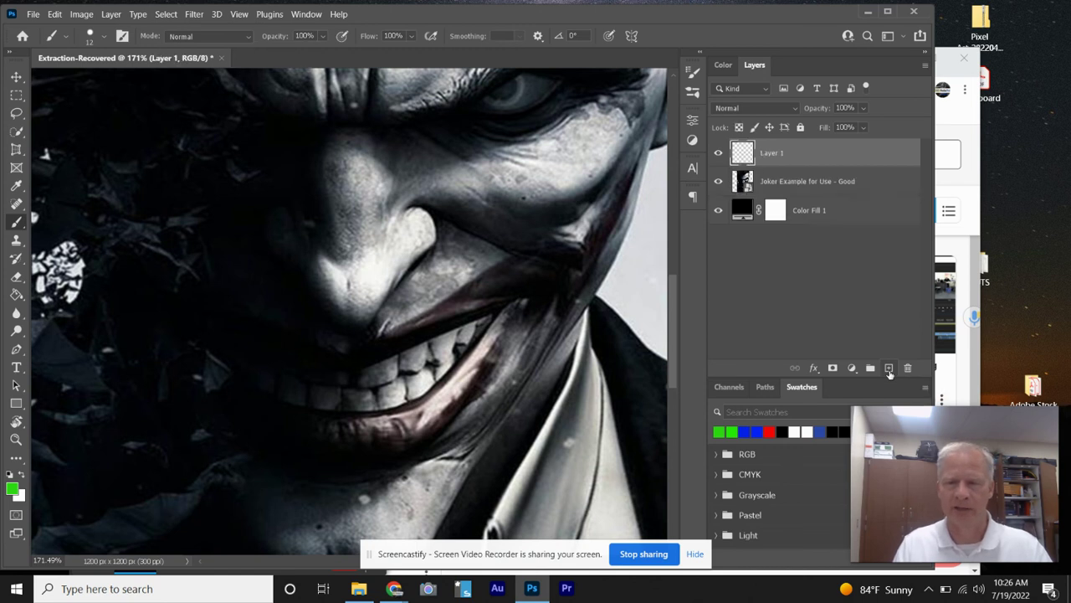
pyautogui.doubleClick(784, 155)
pyautogui.write('Lips')
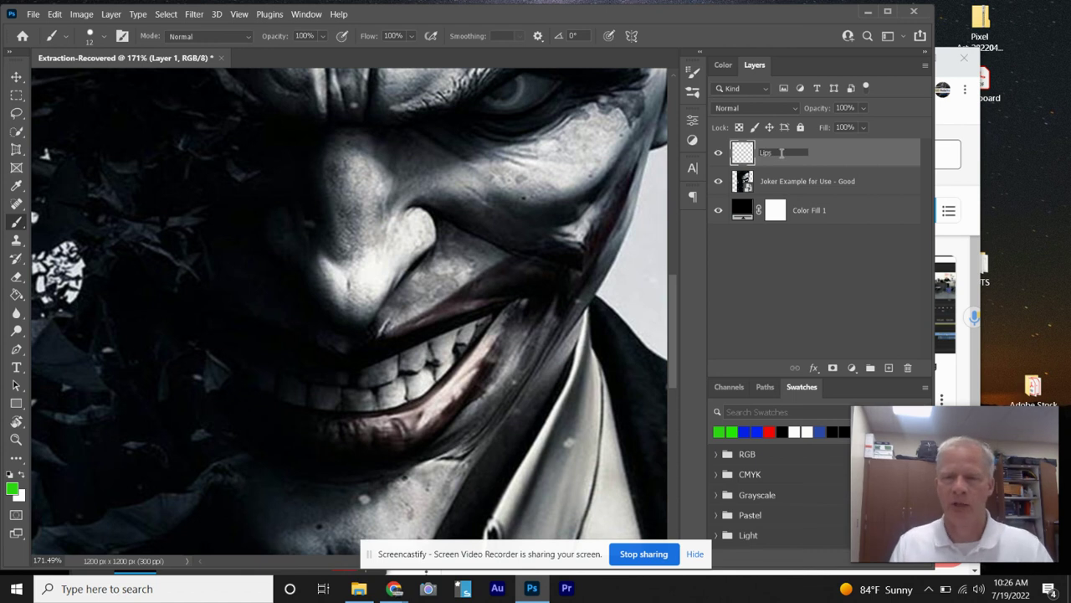
pyautogui.press('Return')
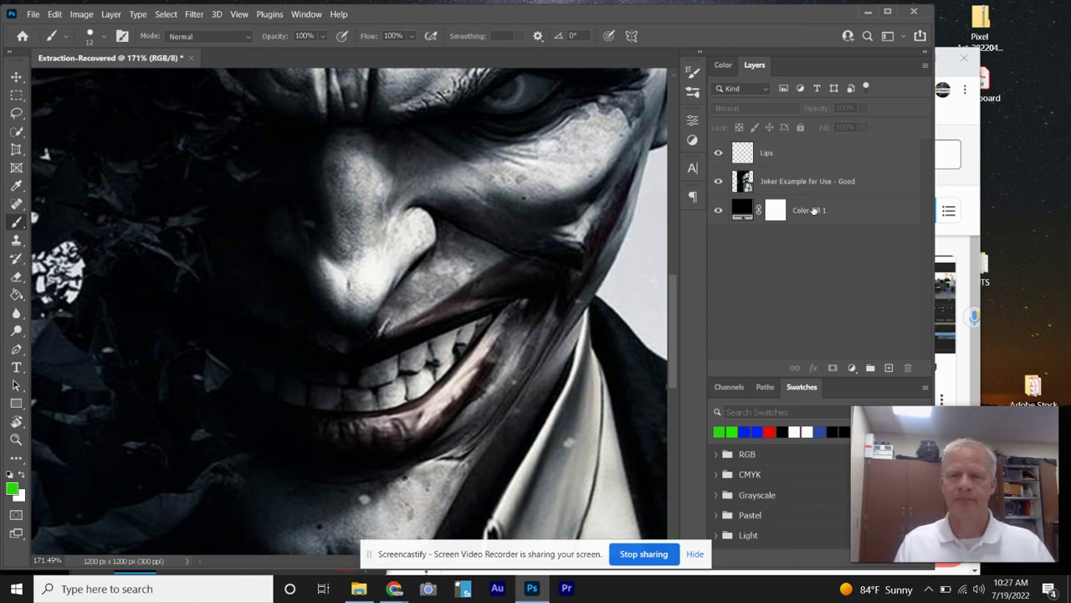
pyautogui.click(785, 162)
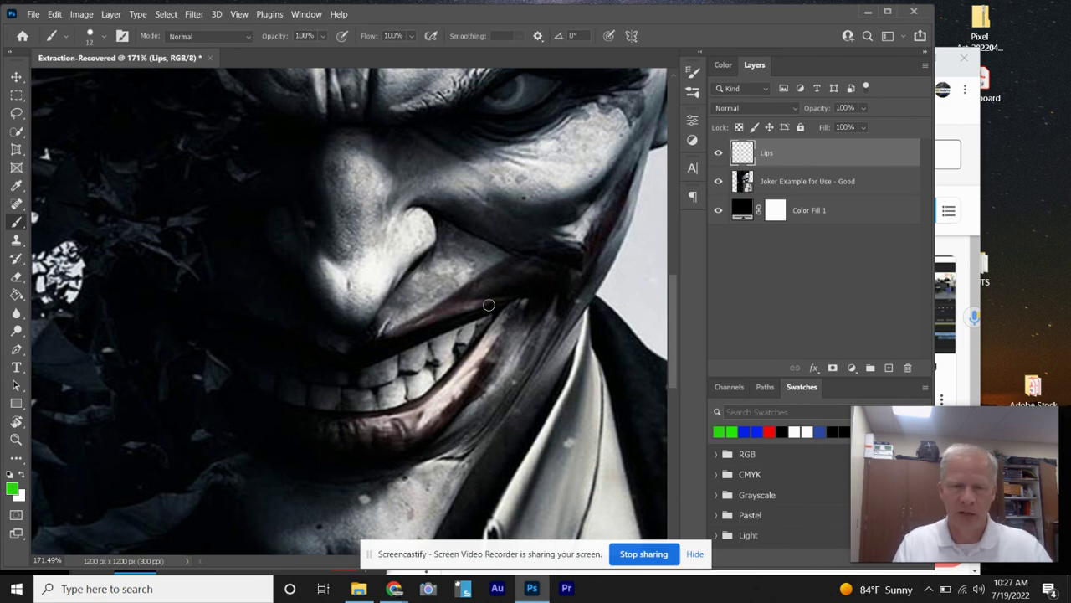
# At 320% zoom, brush green along the upper and lower lips toward both mouth corners.
pyautogui.scroll(3, 489, 304)
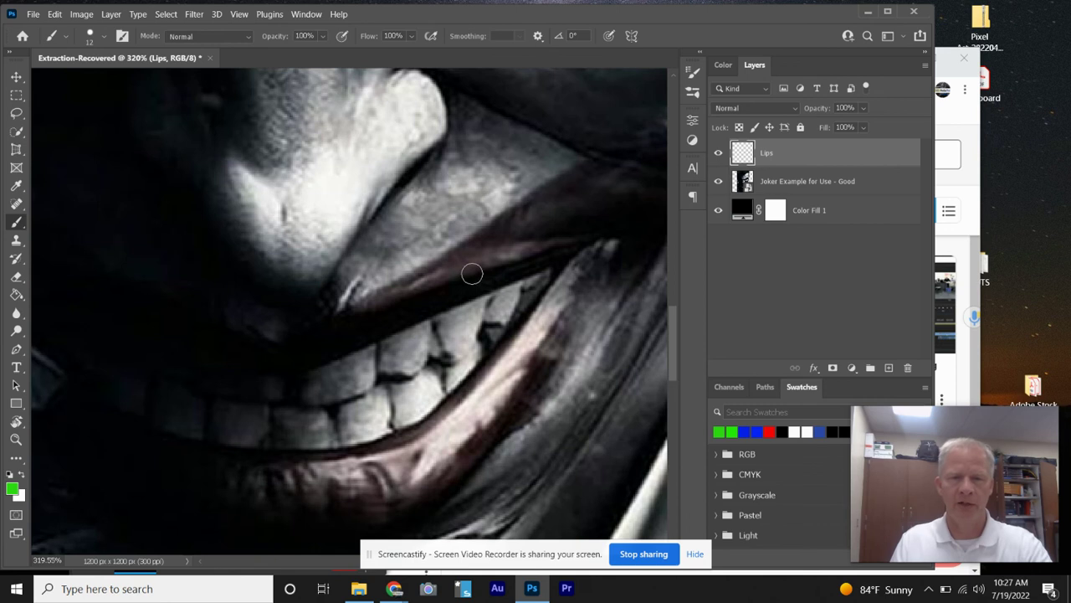
pyautogui.moveTo(471, 274)
pyautogui.mouseDown()
pyautogui.moveTo(451, 281)
pyautogui.moveTo(462, 263)
pyautogui.moveTo(362, 315)
pyautogui.moveTo(395, 321)
pyautogui.moveTo(452, 291)
pyautogui.moveTo(412, 300)
pyautogui.moveTo(561, 255)
pyautogui.moveTo(486, 269)
pyautogui.moveTo(489, 244)
pyautogui.moveTo(514, 235)
pyautogui.moveTo(513, 224)
pyautogui.moveTo(457, 260)
pyautogui.mouseUp()
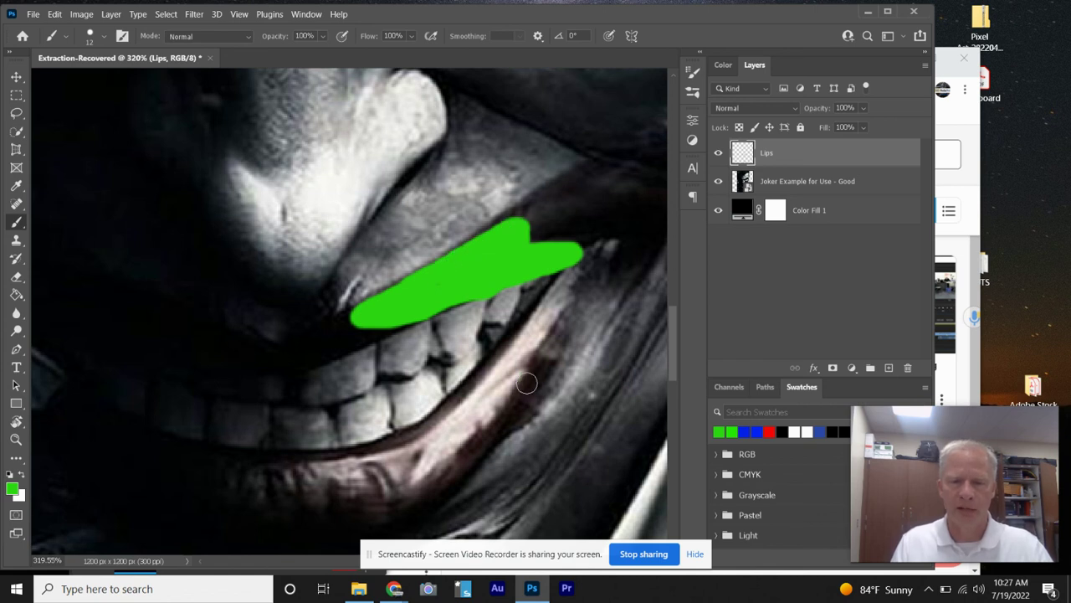
pyautogui.moveTo(527, 382)
pyautogui.mouseDown()
pyautogui.moveTo(481, 414)
pyautogui.moveTo(504, 389)
pyautogui.moveTo(464, 447)
pyautogui.moveTo(485, 429)
pyautogui.moveTo(476, 445)
pyautogui.moveTo(448, 470)
pyautogui.moveTo(471, 434)
pyautogui.moveTo(438, 452)
pyautogui.moveTo(483, 398)
pyautogui.moveTo(420, 438)
pyautogui.moveTo(355, 458)
pyautogui.moveTo(411, 449)
pyautogui.moveTo(355, 470)
pyautogui.moveTo(396, 470)
pyautogui.moveTo(446, 444)
pyautogui.moveTo(430, 483)
pyautogui.moveTo(411, 490)
pyautogui.moveTo(379, 492)
pyautogui.moveTo(386, 478)
pyautogui.moveTo(409, 483)
pyautogui.moveTo(502, 434)
pyautogui.moveTo(583, 309)
pyautogui.moveTo(603, 253)
pyautogui.moveTo(545, 297)
pyautogui.moveTo(435, 430)
pyautogui.moveTo(489, 405)
pyautogui.moveTo(490, 419)
pyautogui.moveTo(562, 294)
pyautogui.moveTo(488, 383)
pyautogui.mouseUp()
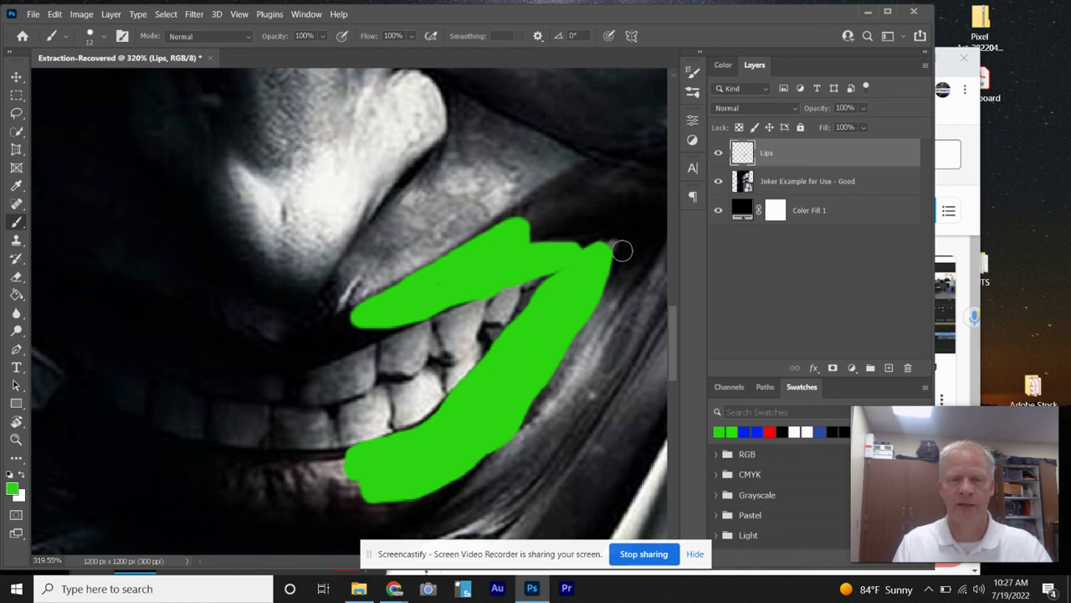
pyautogui.moveTo(619, 247)
pyautogui.mouseDown()
pyautogui.moveTo(593, 250)
pyautogui.moveTo(604, 239)
pyautogui.moveTo(560, 253)
pyautogui.moveTo(572, 241)
pyautogui.moveTo(558, 248)
pyautogui.moveTo(558, 236)
pyautogui.moveTo(531, 250)
pyautogui.moveTo(563, 218)
pyautogui.moveTo(564, 195)
pyautogui.moveTo(523, 218)
pyautogui.mouseUp()
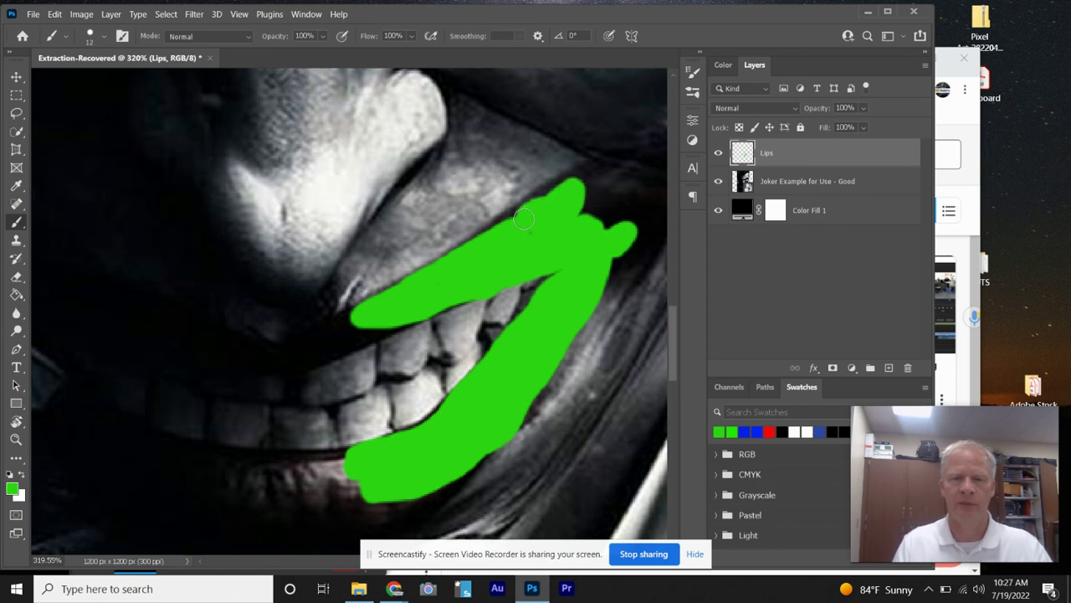
pyautogui.moveTo(351, 456)
pyautogui.mouseDown()
pyautogui.moveTo(301, 469)
pyautogui.moveTo(259, 468)
pyautogui.moveTo(320, 465)
pyautogui.moveTo(253, 465)
pyautogui.moveTo(372, 474)
pyautogui.moveTo(260, 482)
pyautogui.moveTo(360, 486)
pyautogui.moveTo(313, 503)
pyautogui.moveTo(255, 498)
pyautogui.moveTo(335, 515)
pyautogui.moveTo(392, 501)
pyautogui.mouseUp()
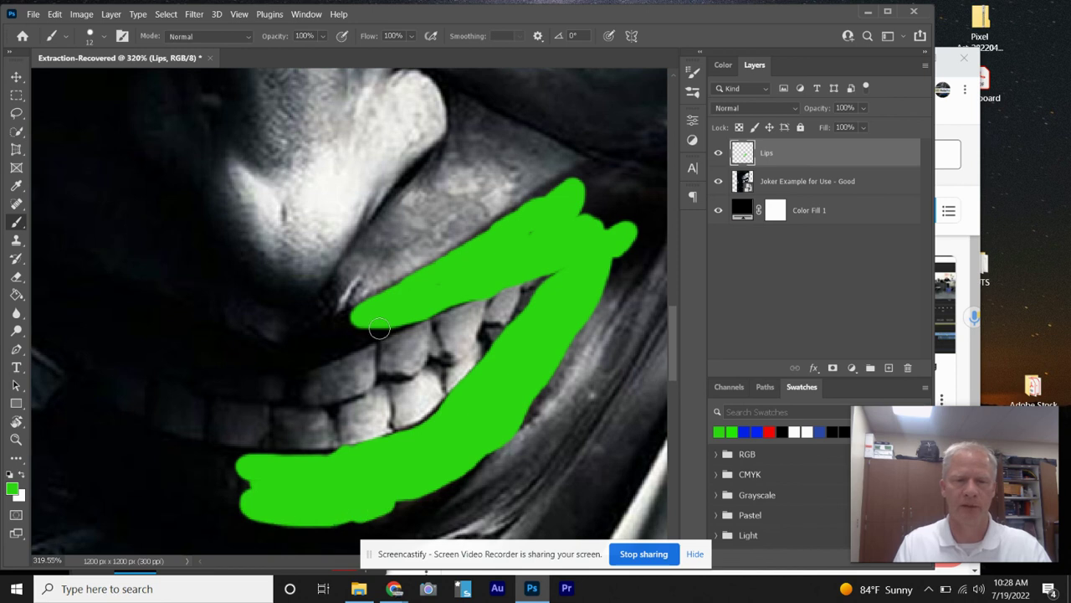
pyautogui.moveTo(387, 324)
pyautogui.mouseDown()
pyautogui.moveTo(334, 350)
pyautogui.moveTo(354, 327)
pyautogui.mouseUp()
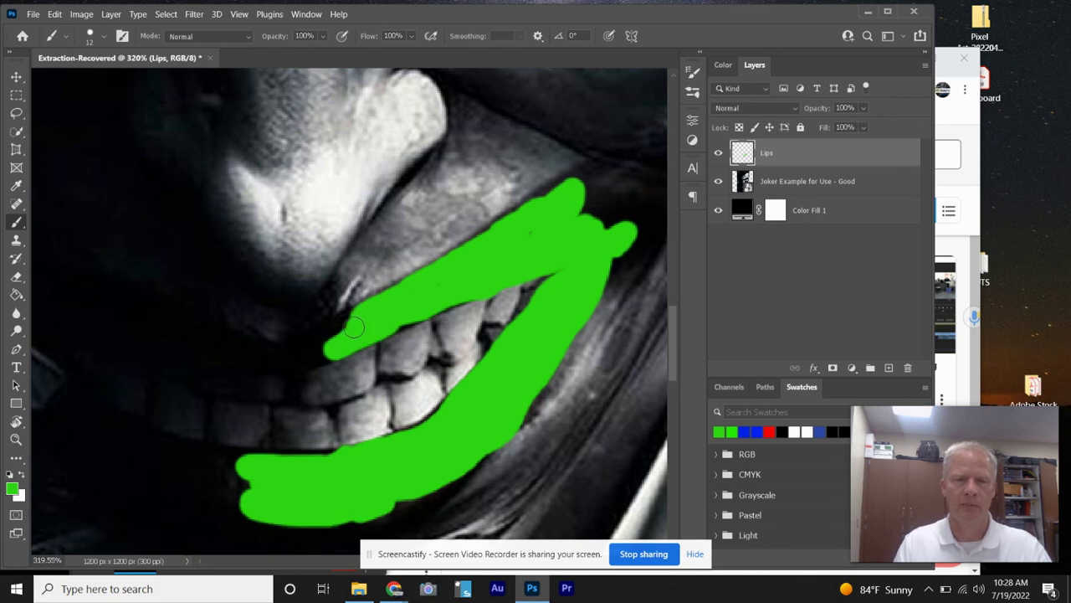
pyautogui.keyDown('alt'); pyautogui.scroll(-4, 393, 375); pyautogui.keyUp('alt')
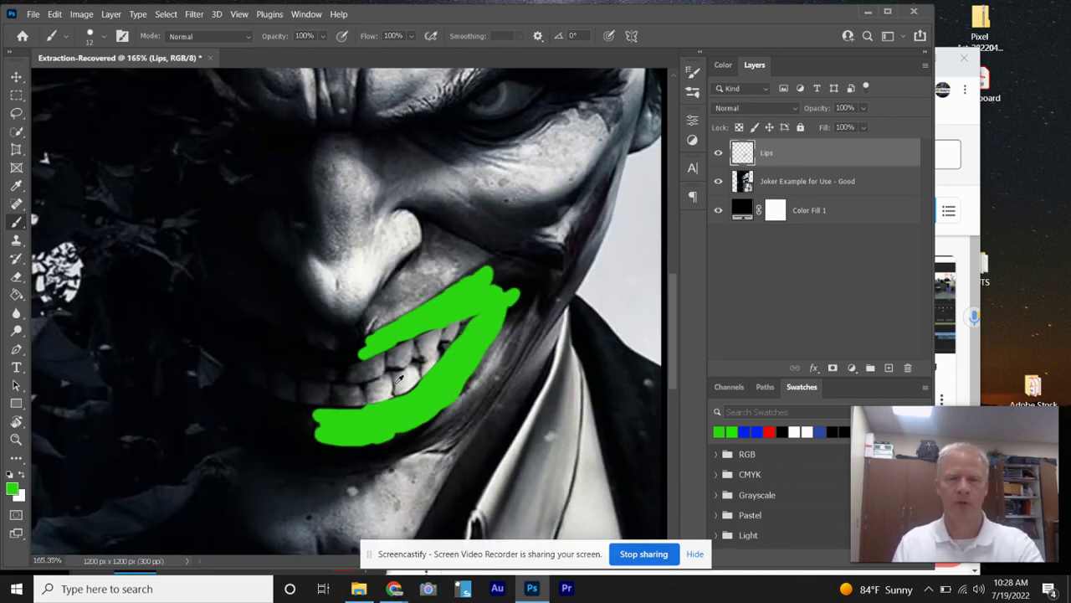
pyautogui.keyDown('alt'); pyautogui.scroll(-2, 400, 376); pyautogui.keyUp('alt')
pyautogui.keyDown('alt'); pyautogui.scroll(-2, 399, 378); pyautogui.keyUp('alt')
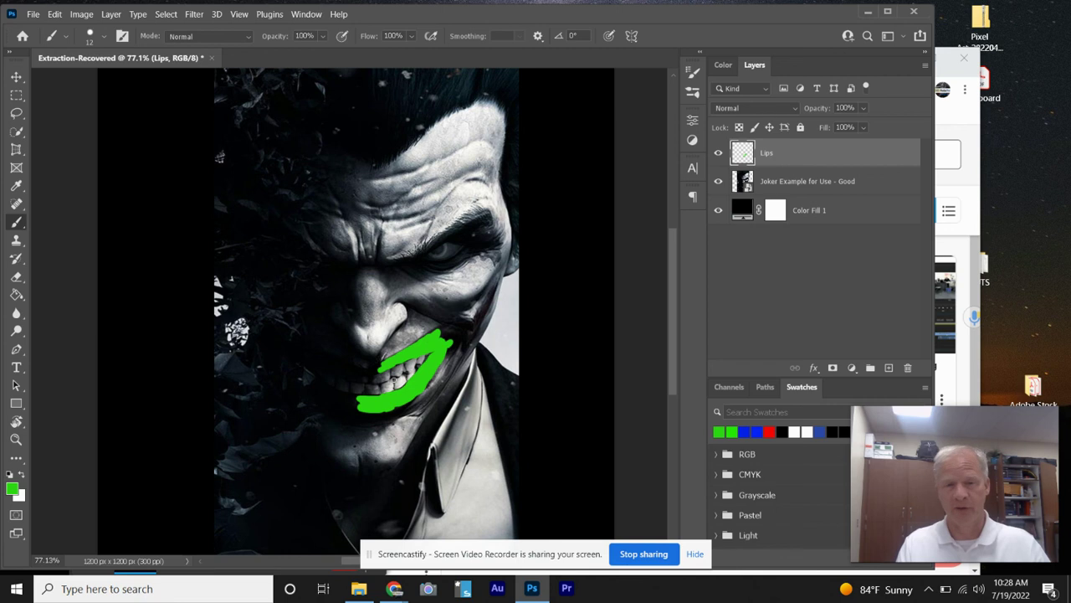
pyautogui.keyDown('alt'); pyautogui.scroll(3, 427, 355); pyautogui.keyUp('alt')
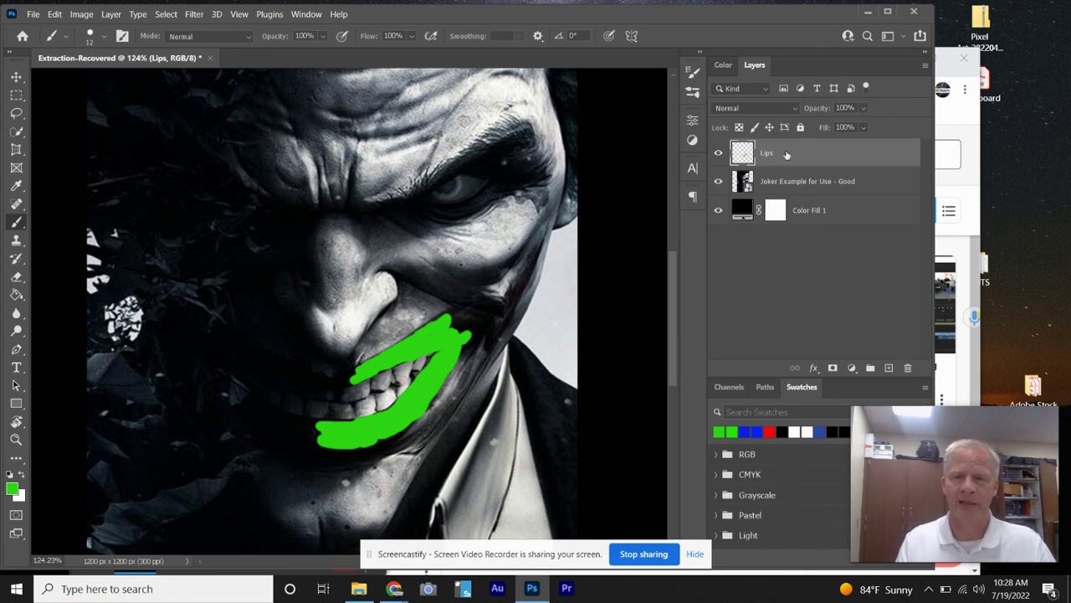
# Lower the Lips layer opacity to 37%, then return it to 100%.
pyautogui.click(863, 108)
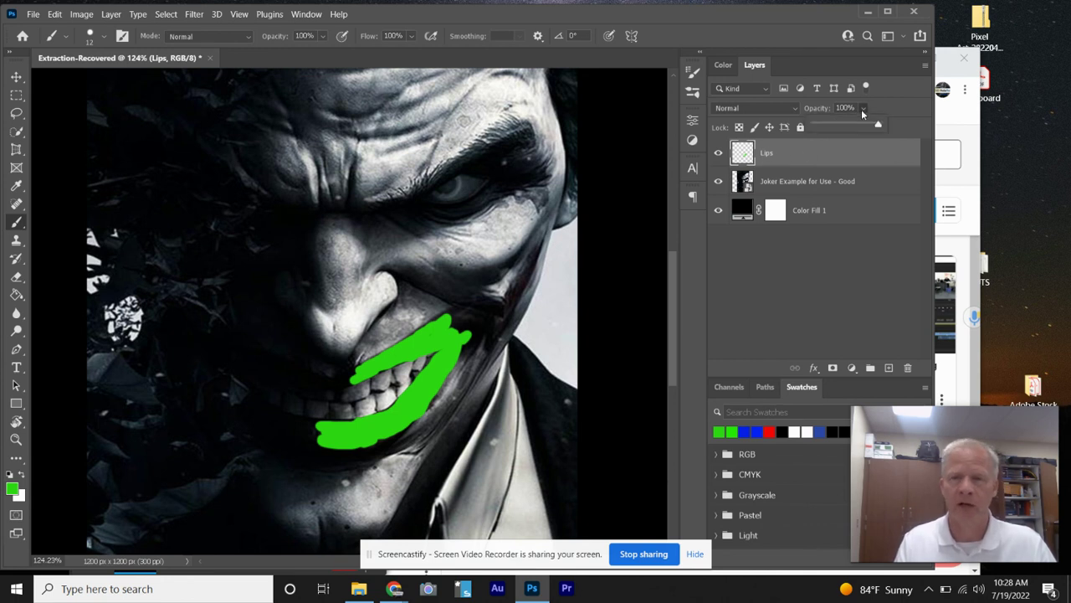
pyautogui.moveTo(881, 125); pyautogui.dragTo(843, 125)
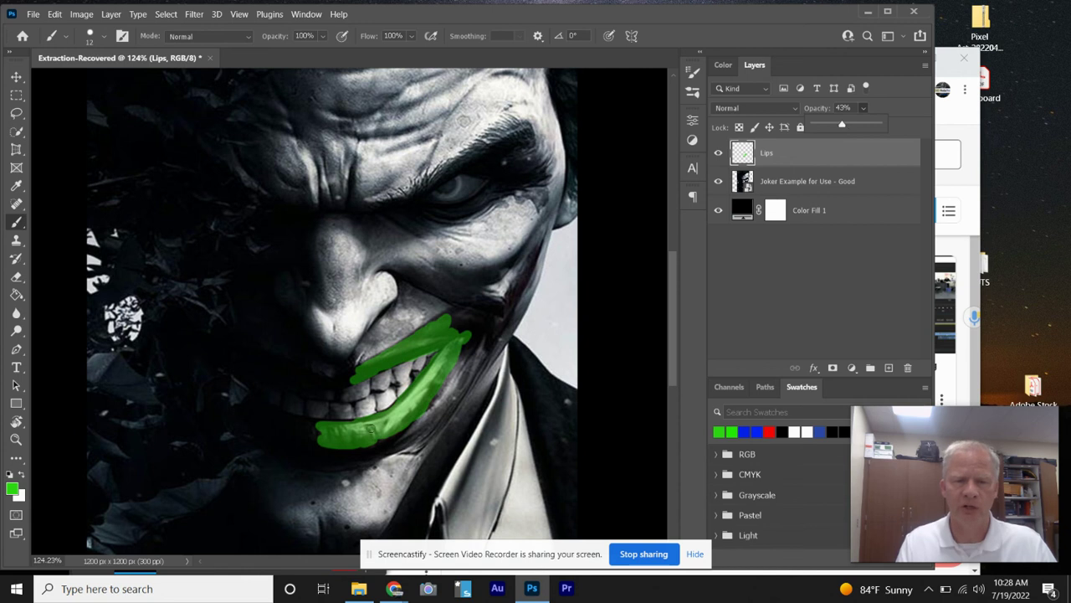
pyautogui.moveTo(841, 126); pyautogui.dragTo(826, 126)
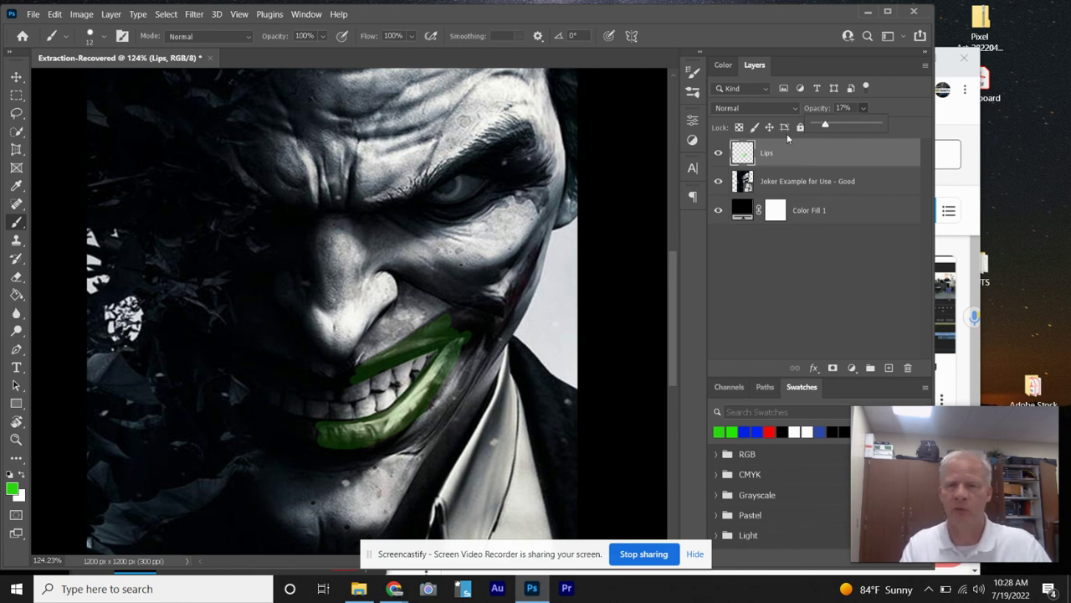
pyautogui.moveTo(876, 124); pyautogui.dragTo(883, 123)
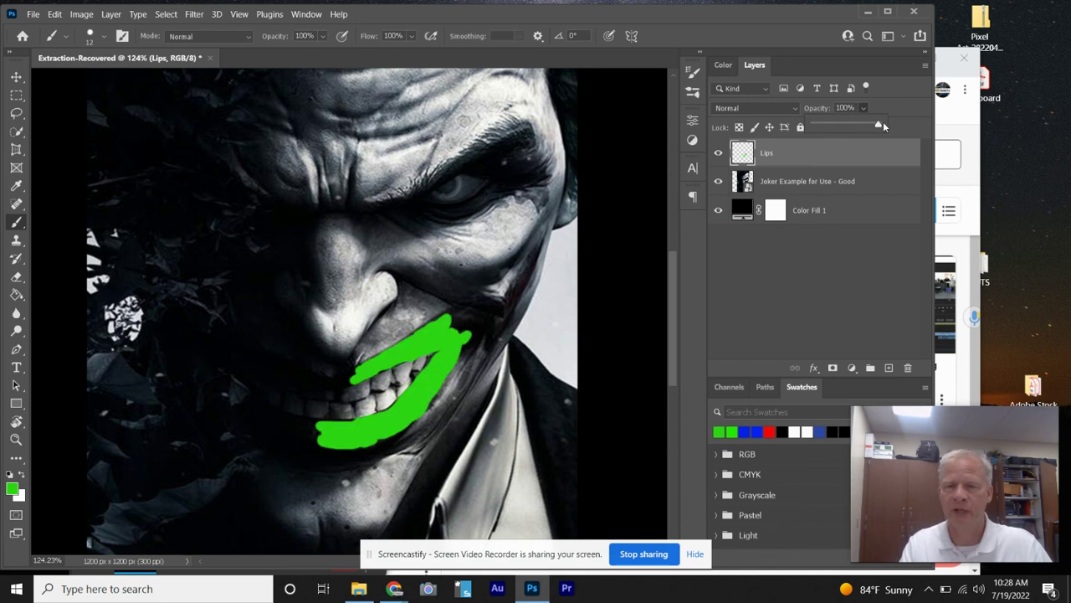
# Set the Lips layer's blend mode to Overlay.
pyautogui.click(795, 109)
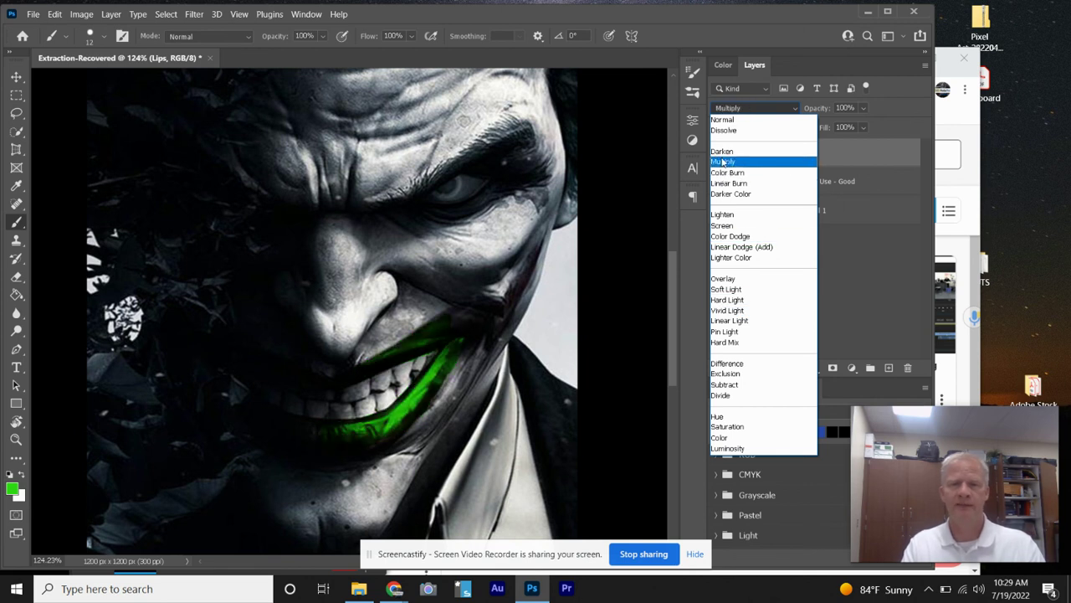
pyautogui.click(722, 285)
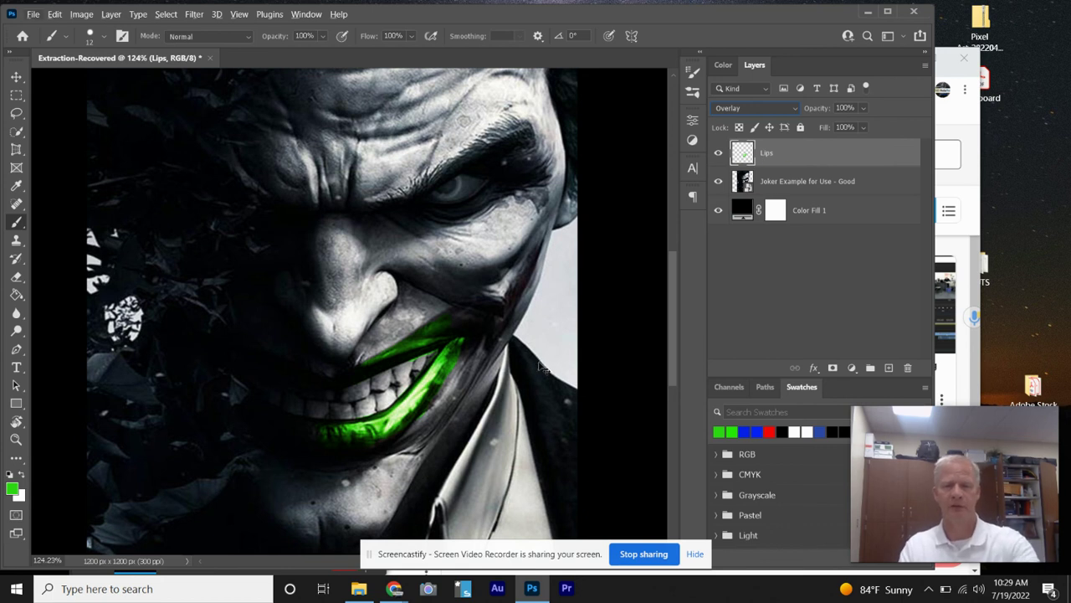
pyautogui.click(17, 77)
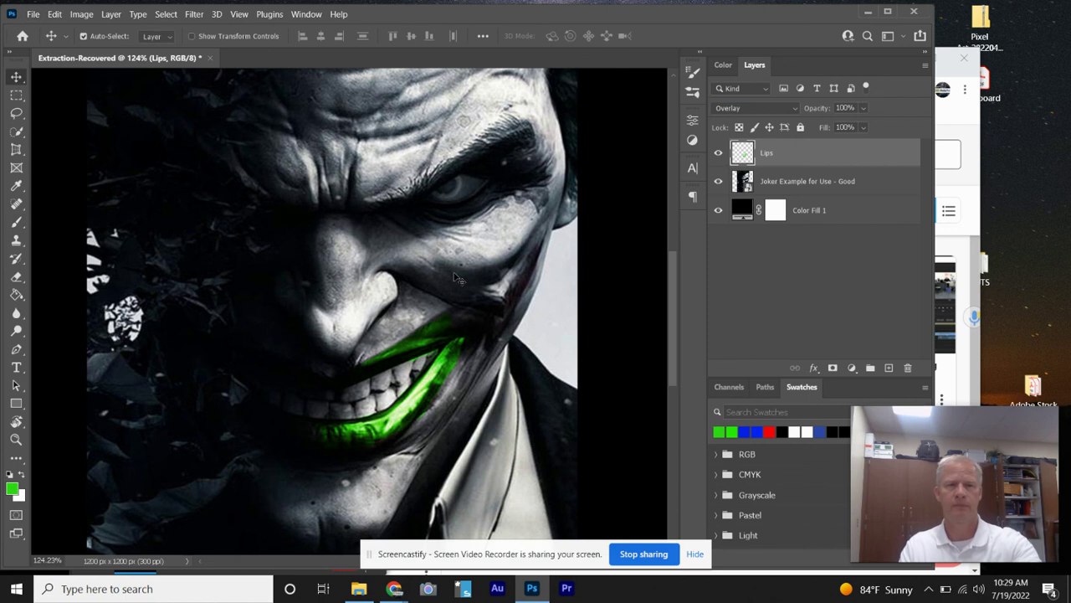
pyautogui.scroll(-5, 456, 289)
pyautogui.scroll(2, 456, 288)
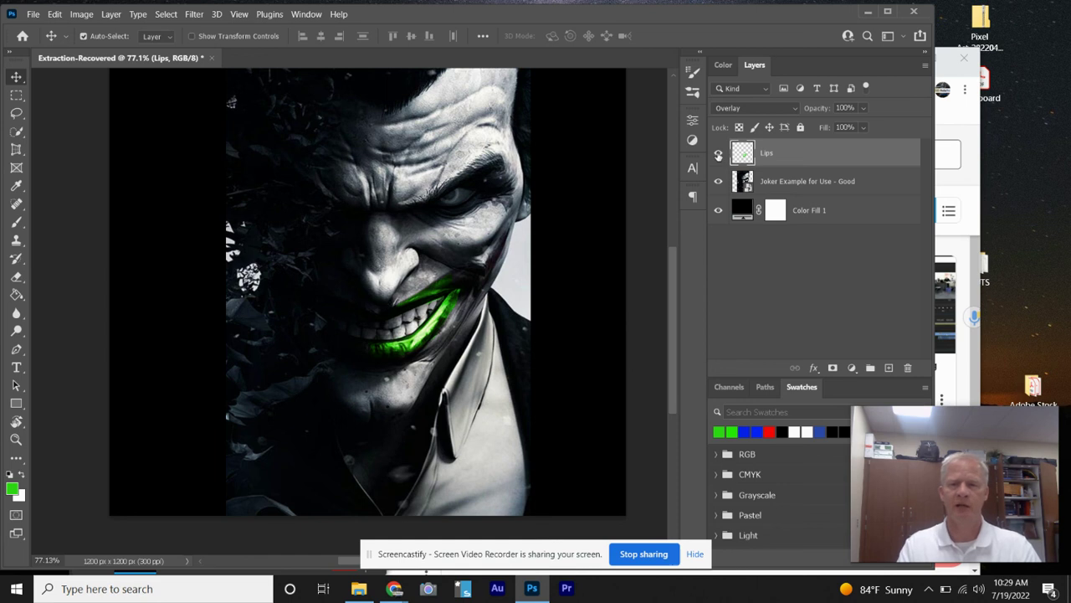
pyautogui.click(719, 155)
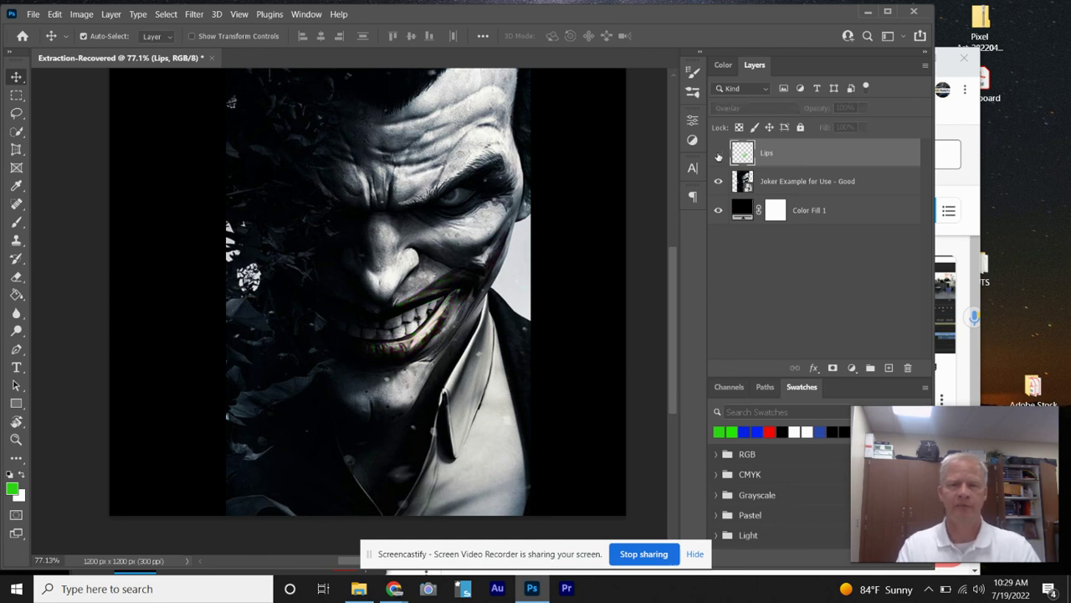
pyautogui.click(718, 155)
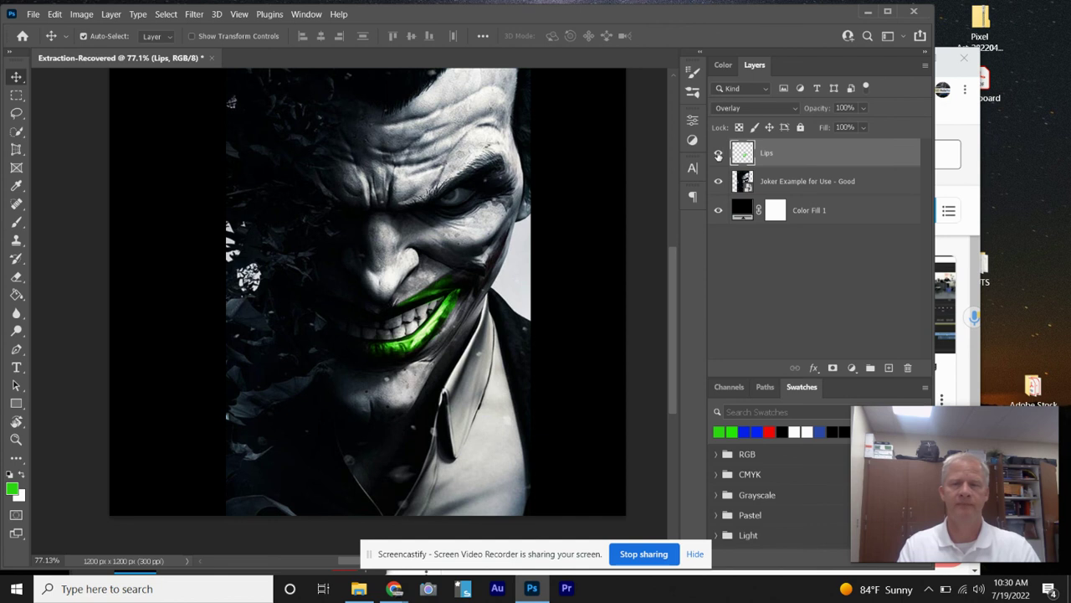
pyautogui.scroll(2, 606, 274)
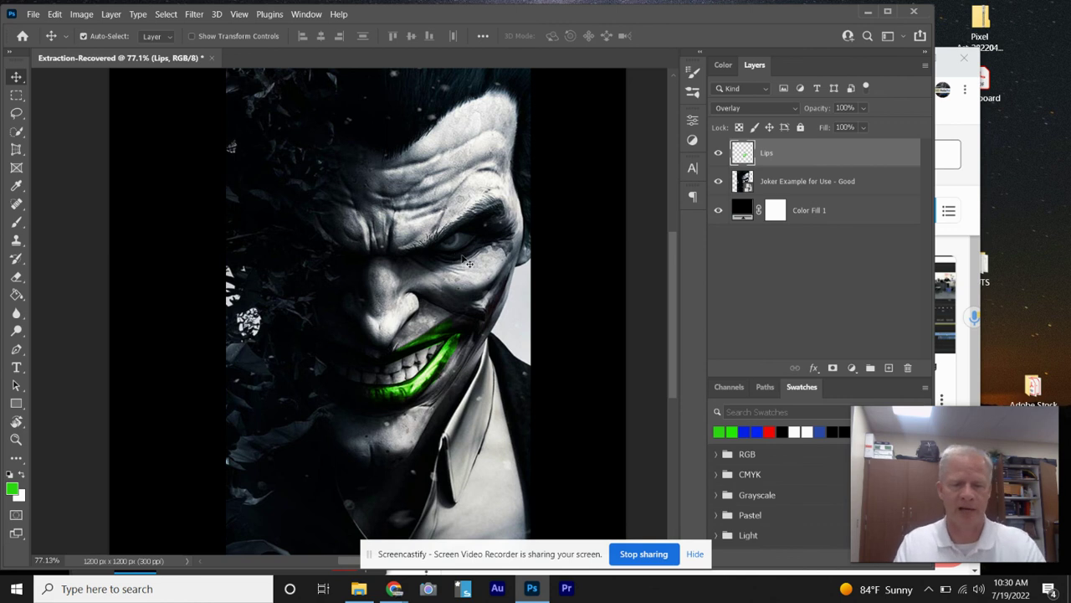
# Zoom in on the eye, add a new layer named 'Eyes' and select it.
pyautogui.scroll(3, 464, 260)
pyautogui.scroll(5, 465, 259)
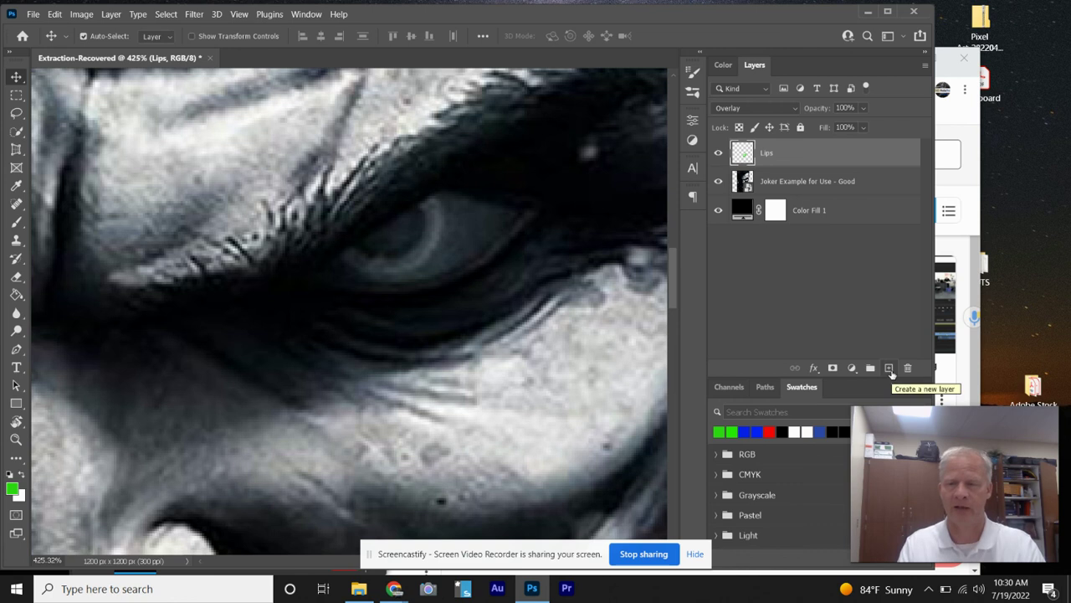
pyautogui.click(889, 369)
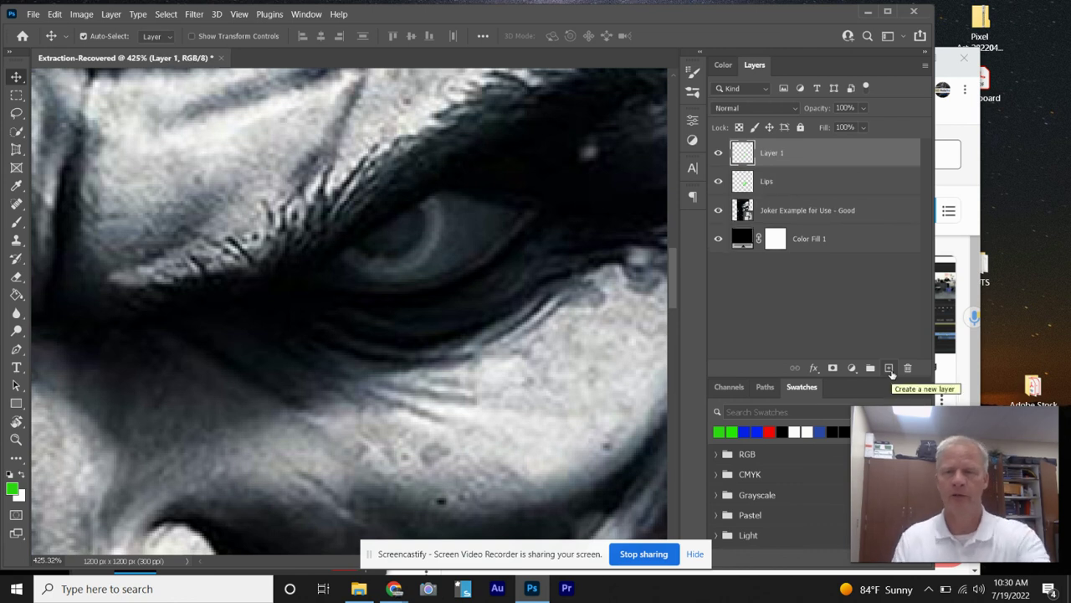
pyautogui.doubleClick(771, 154)
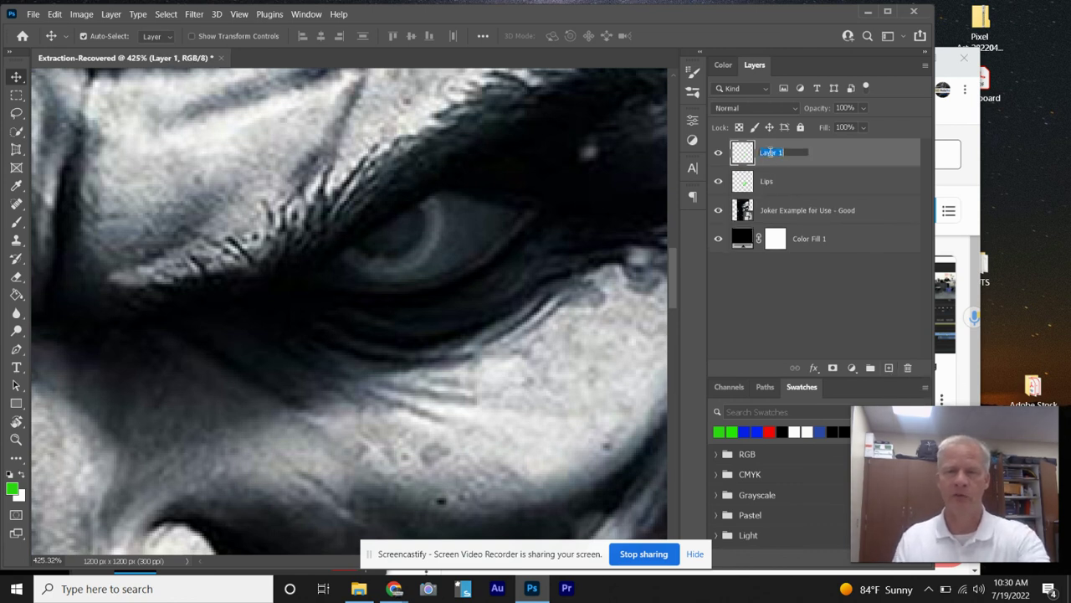
pyautogui.write('Eye')
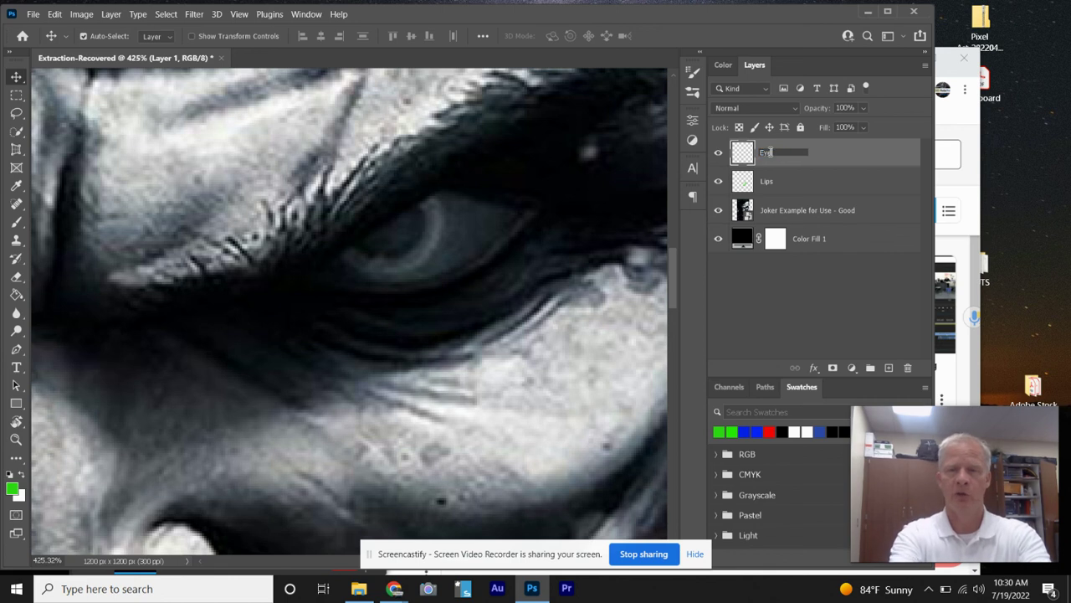
pyautogui.write('s')
pyautogui.click(761, 287)
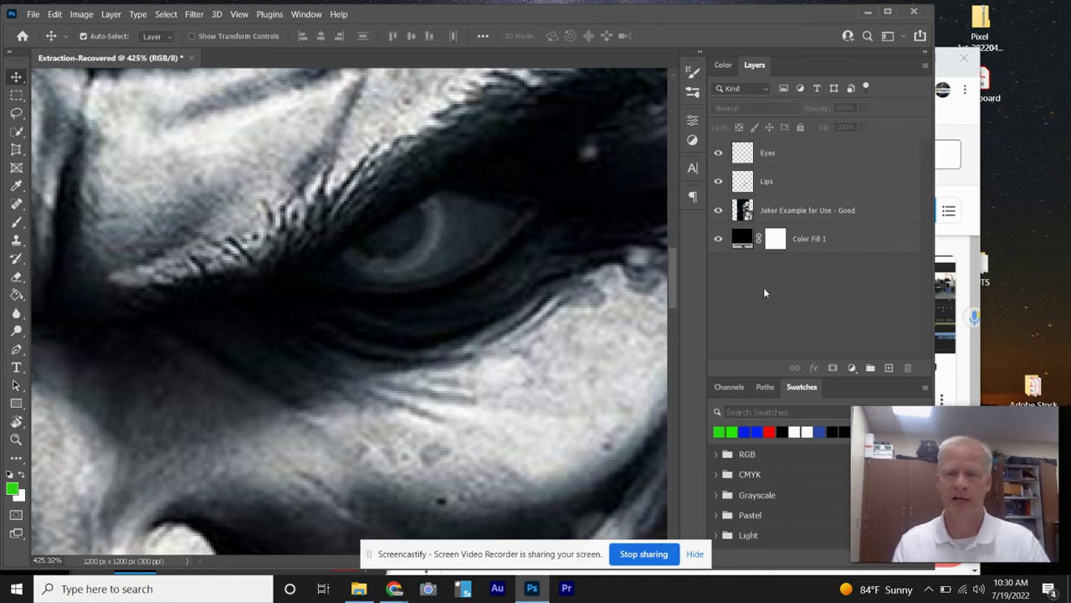
pyautogui.click(750, 150)
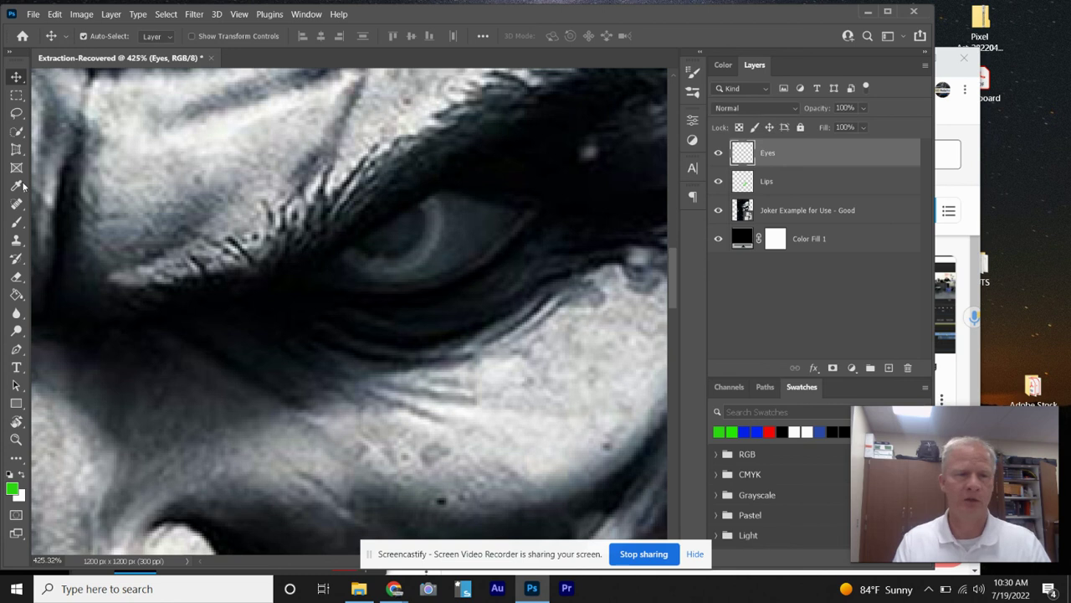
# Switch the Brush colour to the brightest red and paint over the Joker's iris.
pyautogui.click(16, 222)
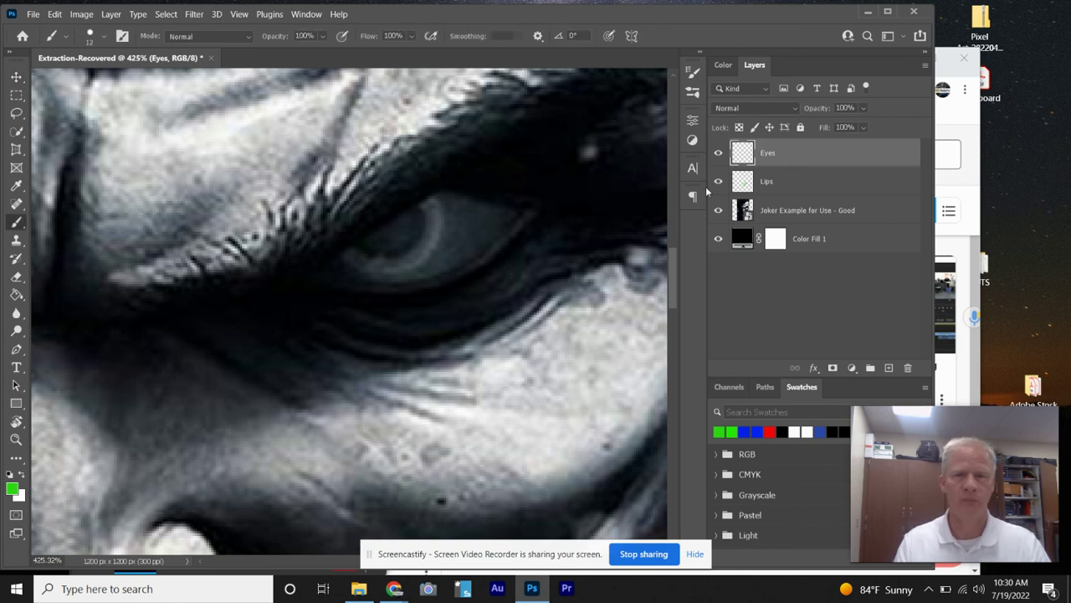
pyautogui.click(723, 66)
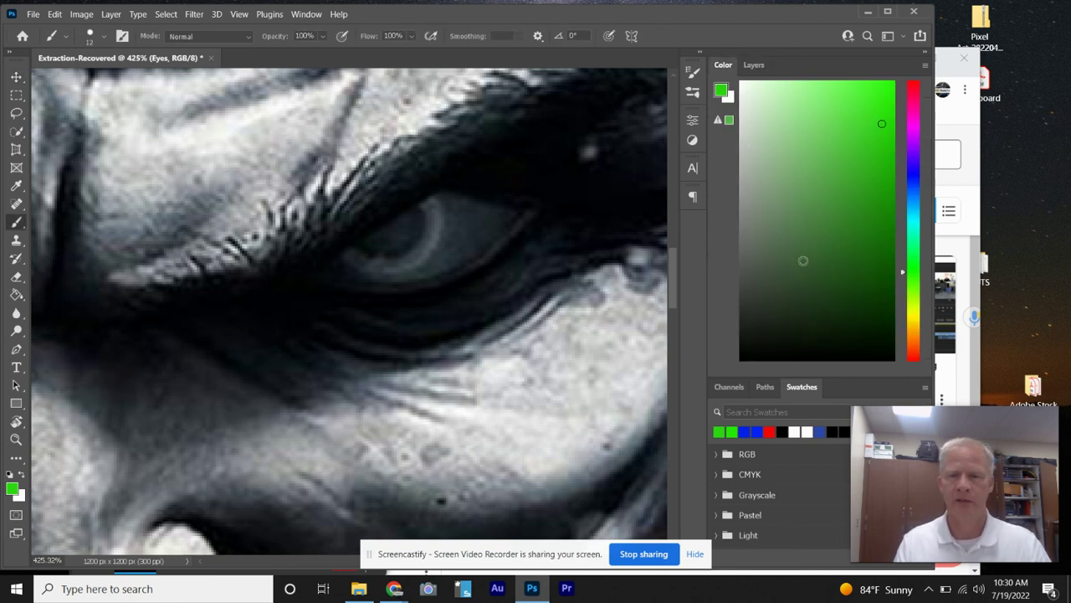
pyautogui.click(915, 92)
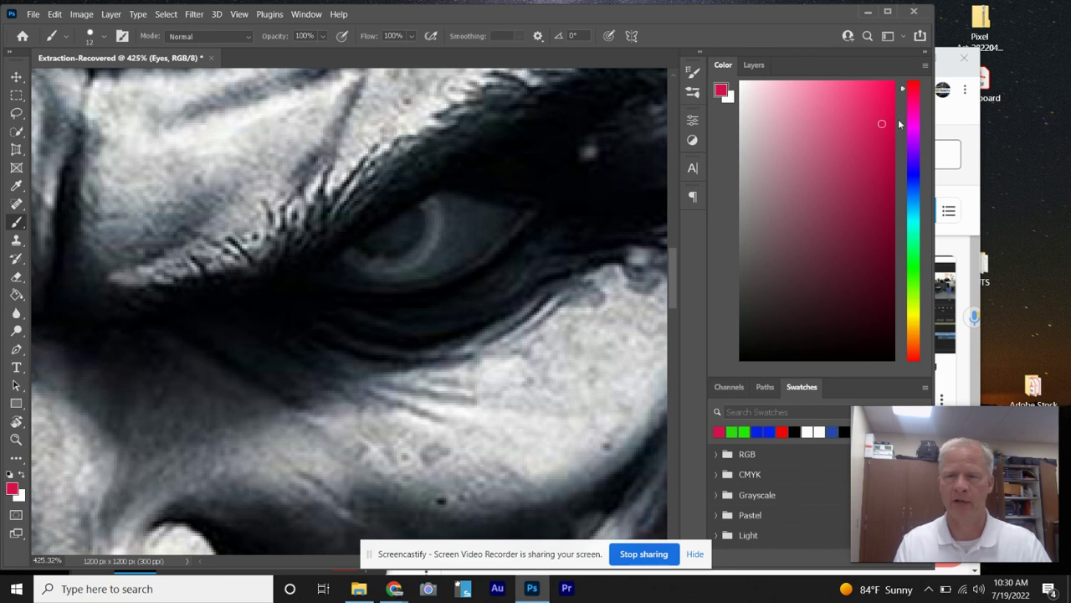
pyautogui.click(888, 103)
pyautogui.click(890, 85)
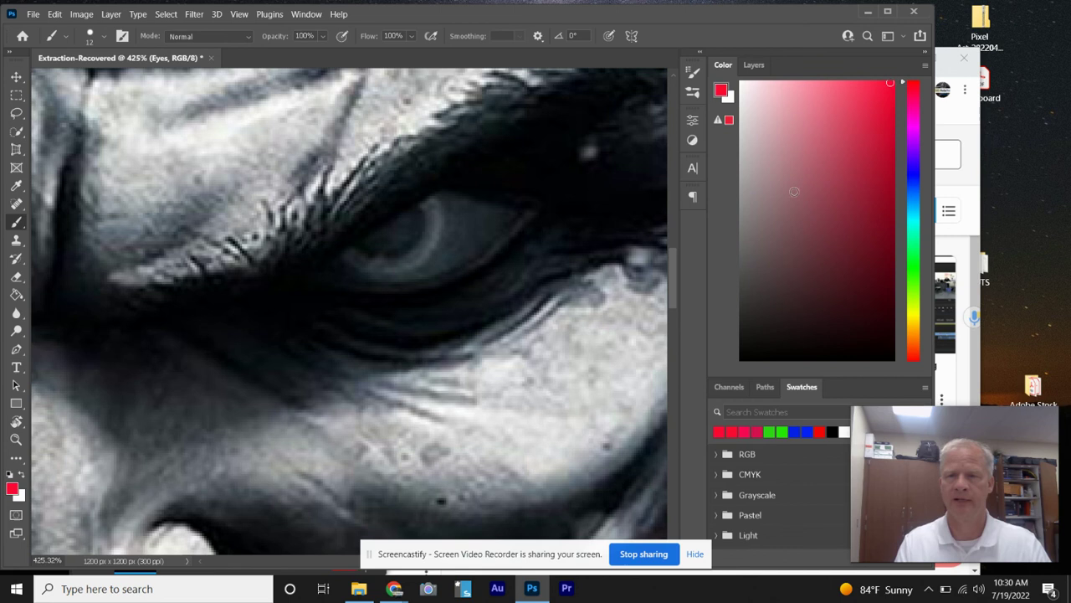
pyautogui.click(754, 66)
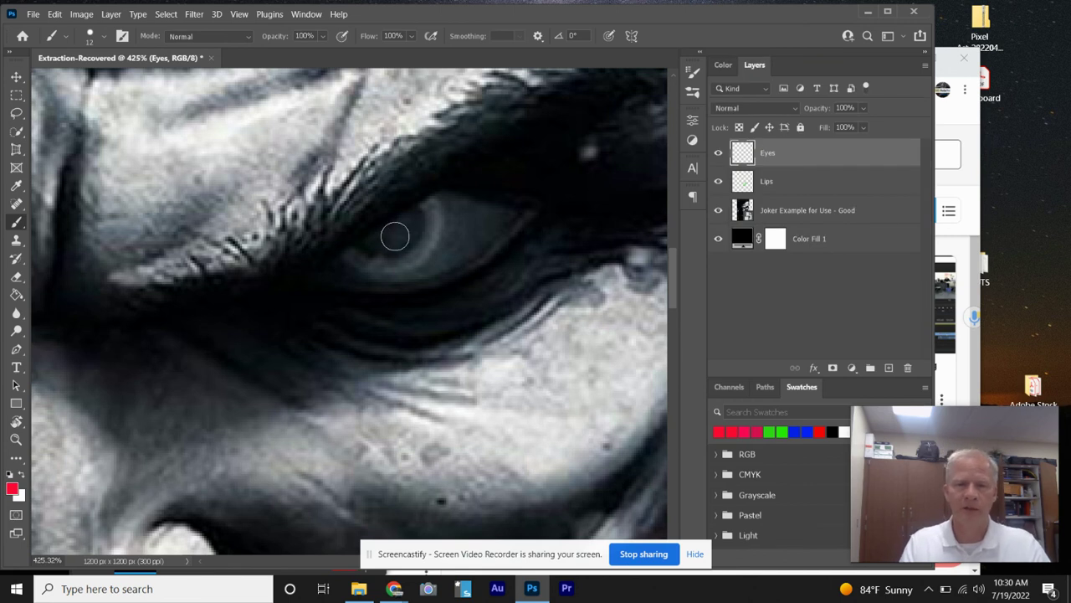
pyautogui.moveTo(395, 237)
pyautogui.mouseDown()
pyautogui.moveTo(410, 225)
pyautogui.moveTo(363, 248)
pyautogui.moveTo(386, 255)
pyautogui.moveTo(398, 232)
pyautogui.moveTo(398, 243)
pyautogui.mouseUp()
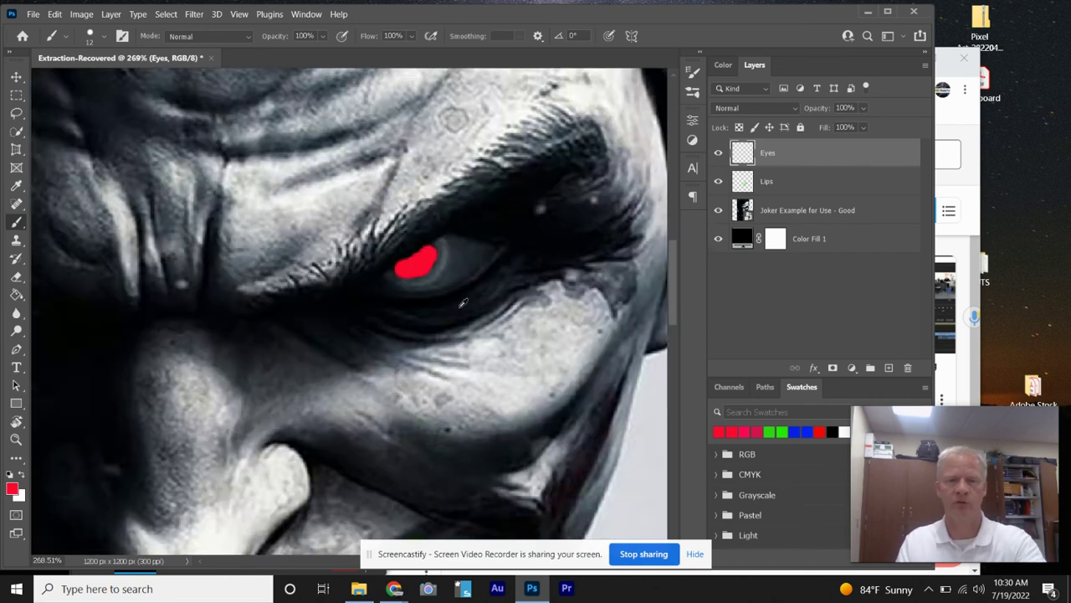
# Zoom out and set the Eyes layer's blend mode to Soft Light.
pyautogui.scroll(-4, 457, 308)
pyautogui.scroll(-2, 466, 309)
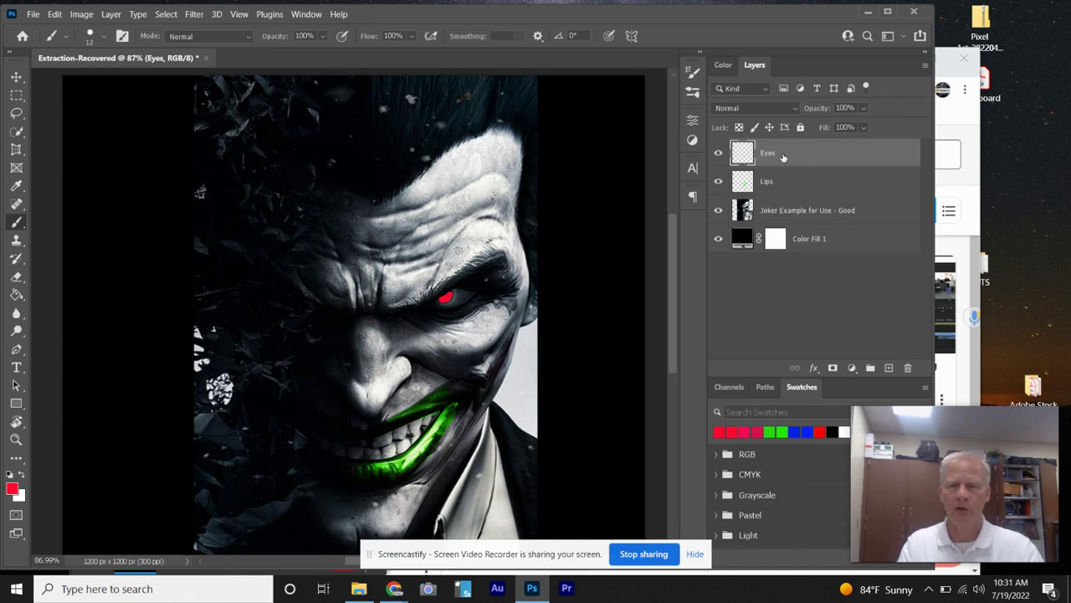
pyautogui.click(791, 112)
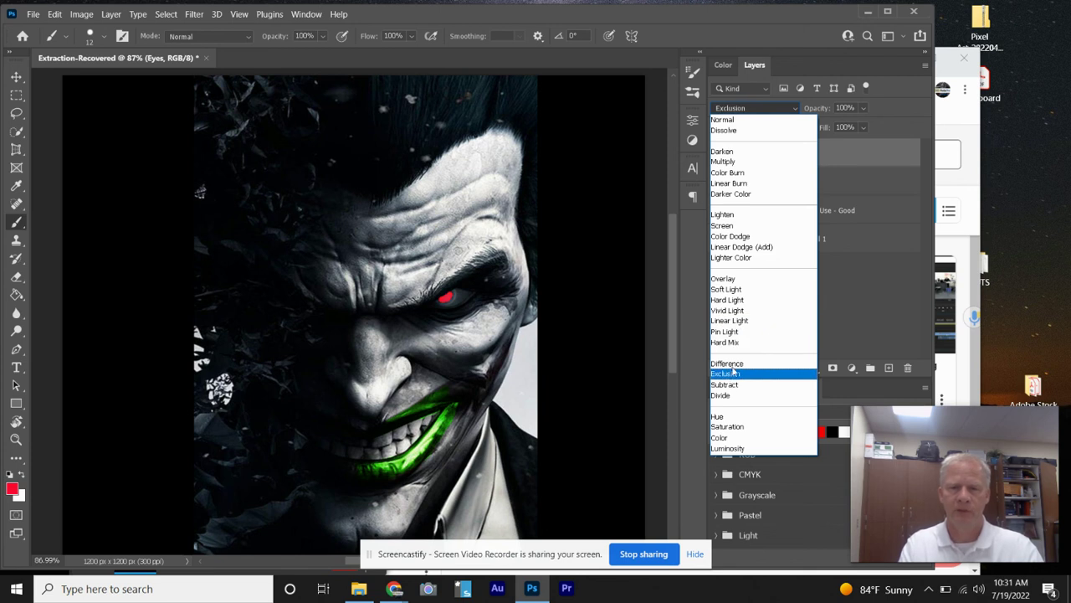
pyautogui.click(727, 291)
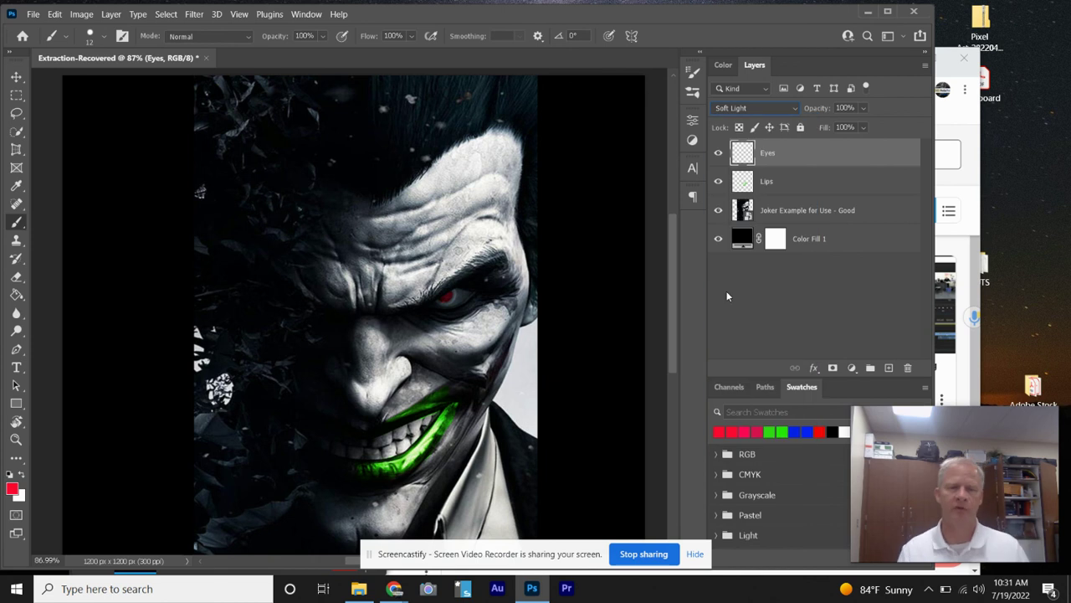